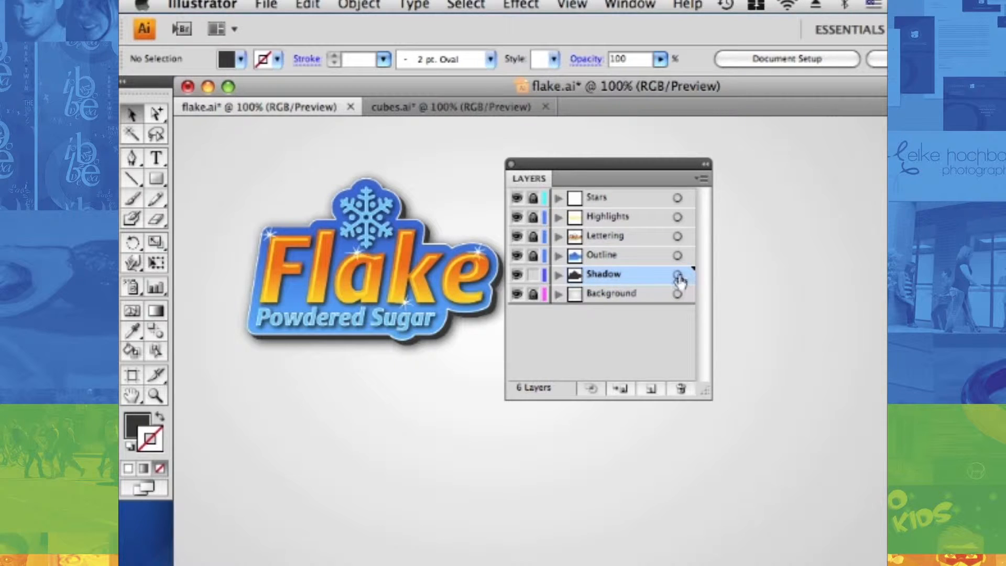
# Move the dark shadow shape out below the Flake logo, and try to select the logo artwork on the locked layers
pyautogui.moveTo(445, 335); pyautogui.dragTo(434, 431)
pyautogui.click(392, 242)
pyautogui.moveTo(261, 135); pyautogui.dragTo(422, 299)
pyautogui.click(386, 254)
pyautogui.click(354, 203)
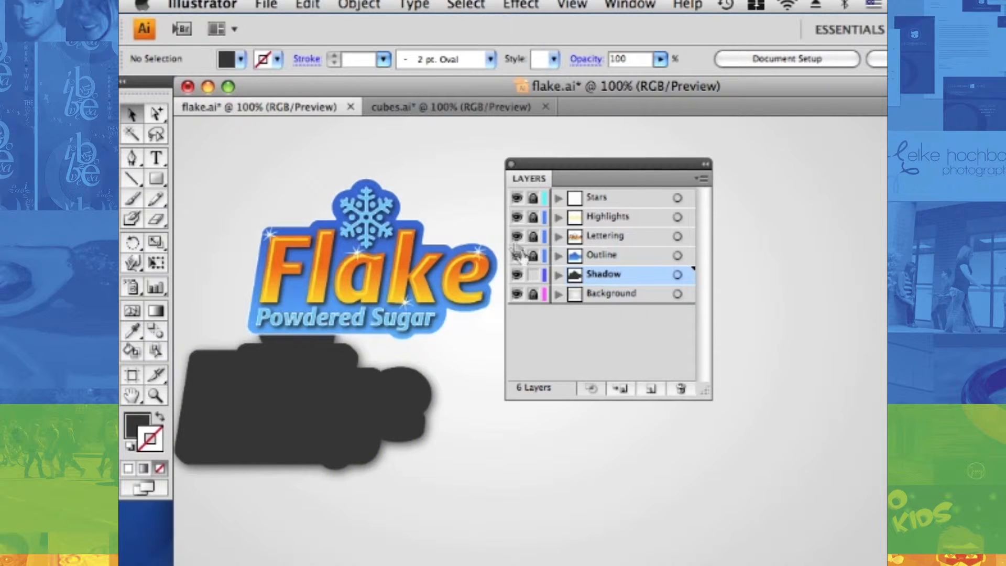
# Lock the Shadow layer and bring up the cubes.ai document with the Layers panel beneath the cubes
pyautogui.click(533, 274)
pyautogui.click(422, 108)
pyautogui.moveTo(558, 169); pyautogui.dragTo(330, 297)
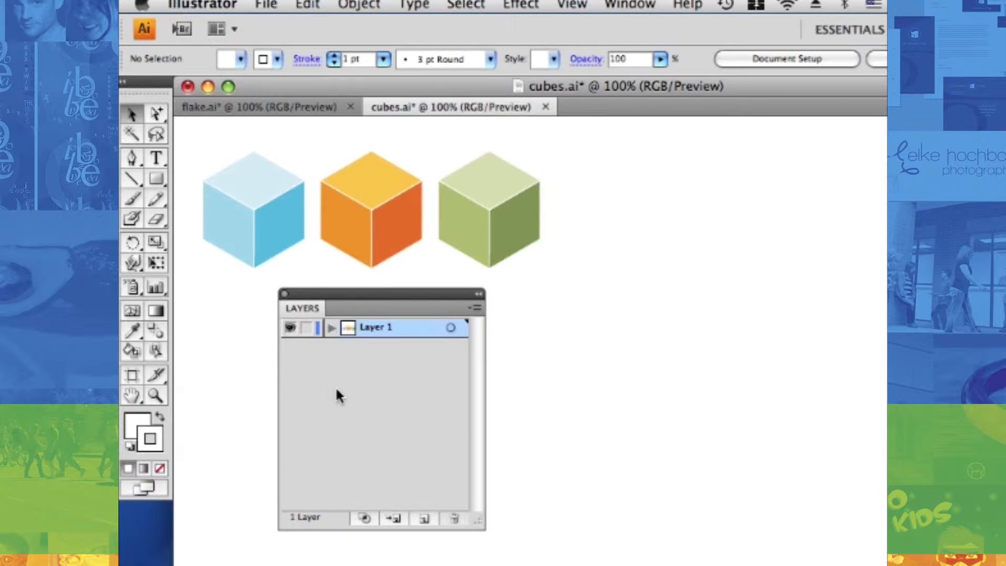
# Hide and redisplay Layer 1, and lock and unlock it
pyautogui.keyDown('super'); pyautogui.click(290, 334); pyautogui.keyUp('super')
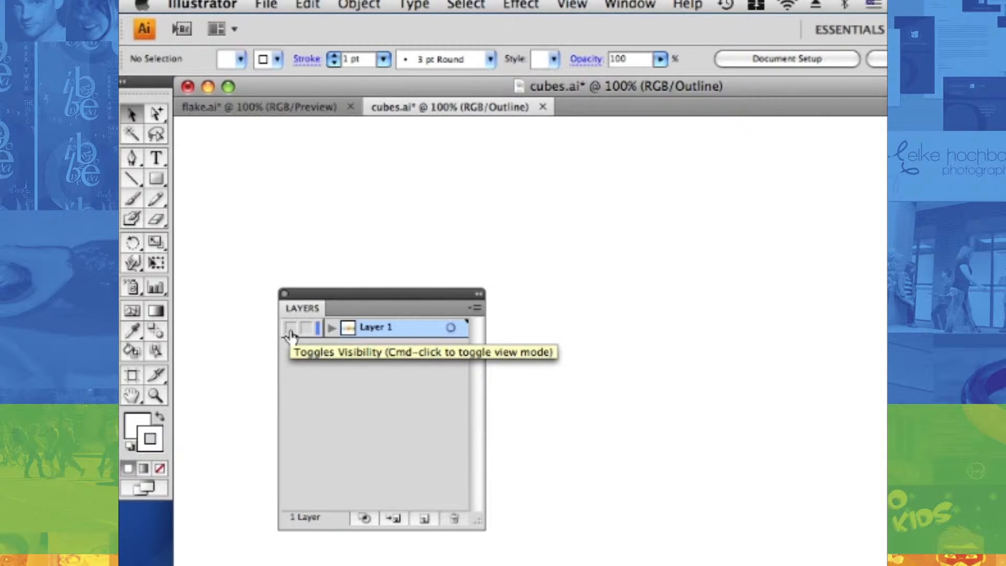
pyautogui.keyDown('super'); pyautogui.click(290, 334); pyautogui.keyUp('super')
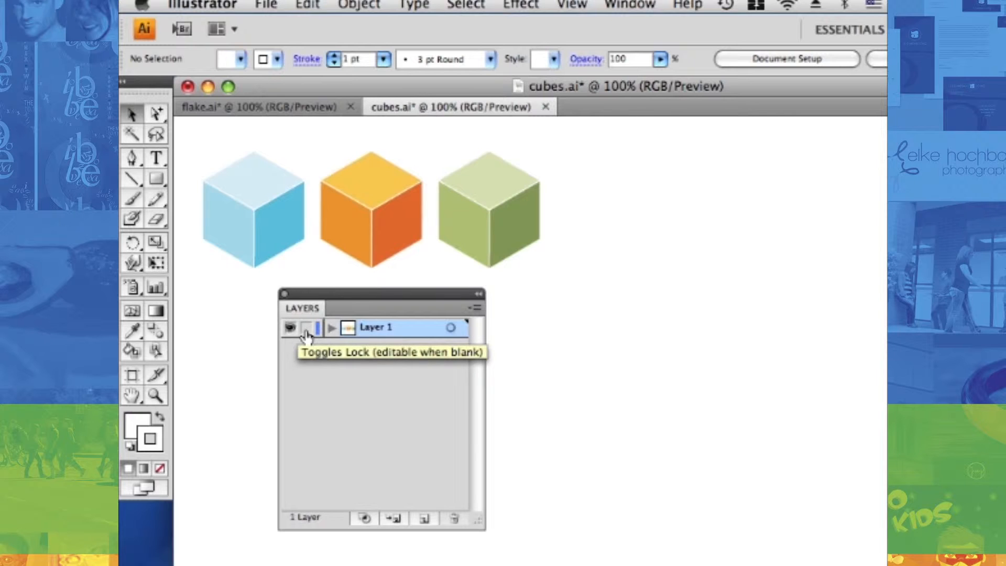
pyautogui.click(305, 331)
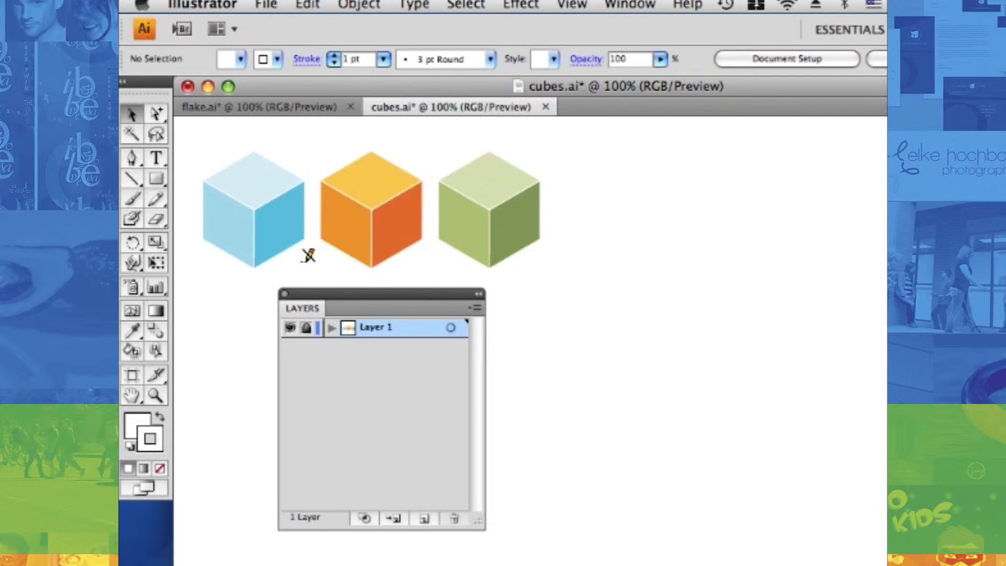
pyautogui.click(307, 328)
# Select the blue cube and add two new layers above Layer 1
pyautogui.click(274, 235)
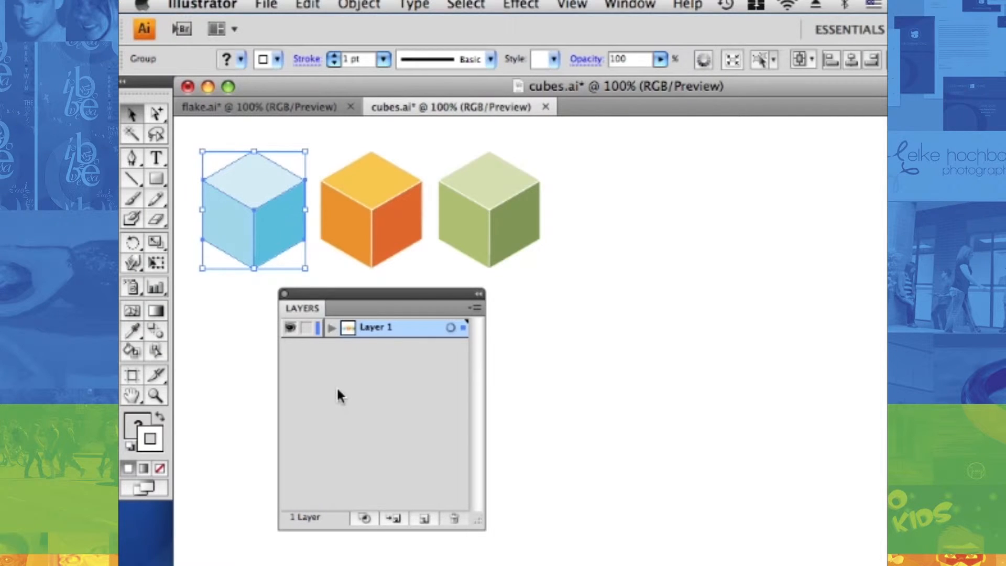
pyautogui.click(423, 521)
pyautogui.click(422, 521)
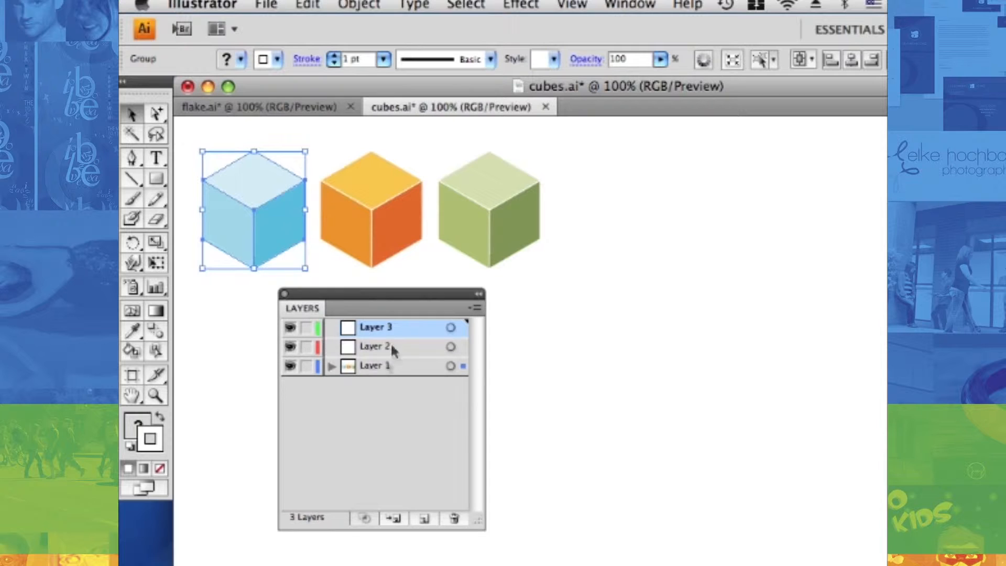
# Open the options of Layer 1 and review the available layer colors, keeping the dialog clear of the cubes
pyautogui.click(375, 367)
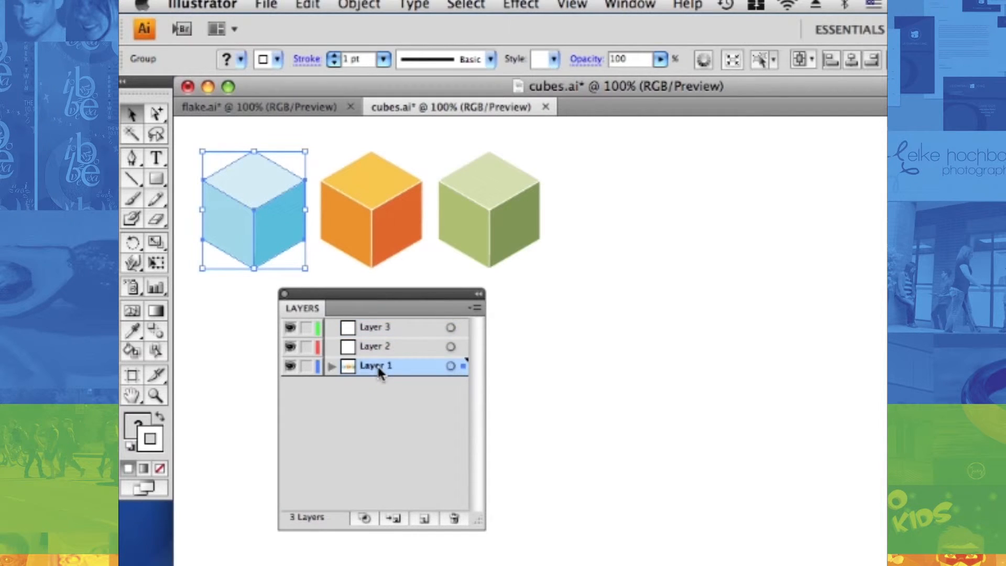
pyautogui.doubleClick(385, 373)
pyautogui.click(517, 246)
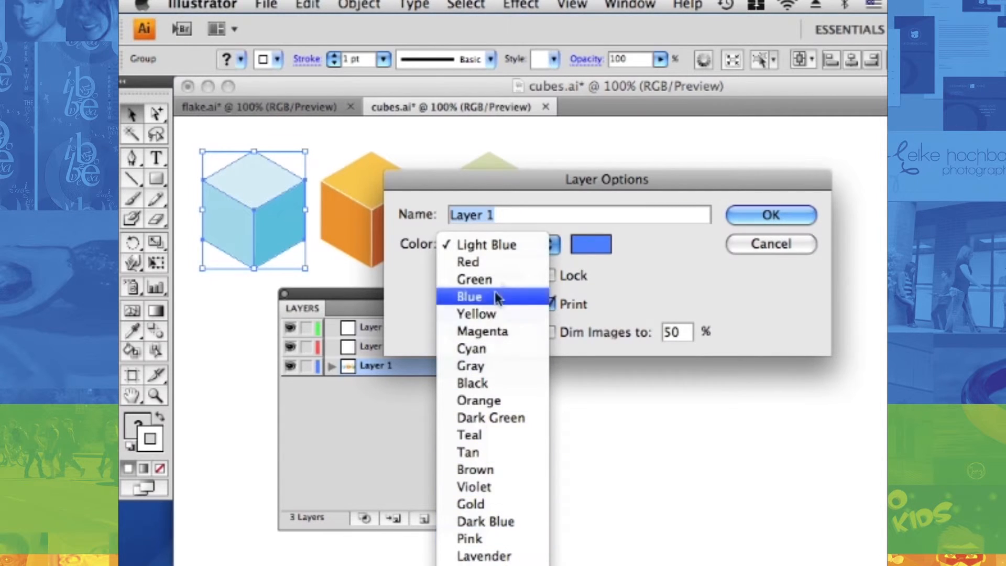
pyautogui.click(648, 276)
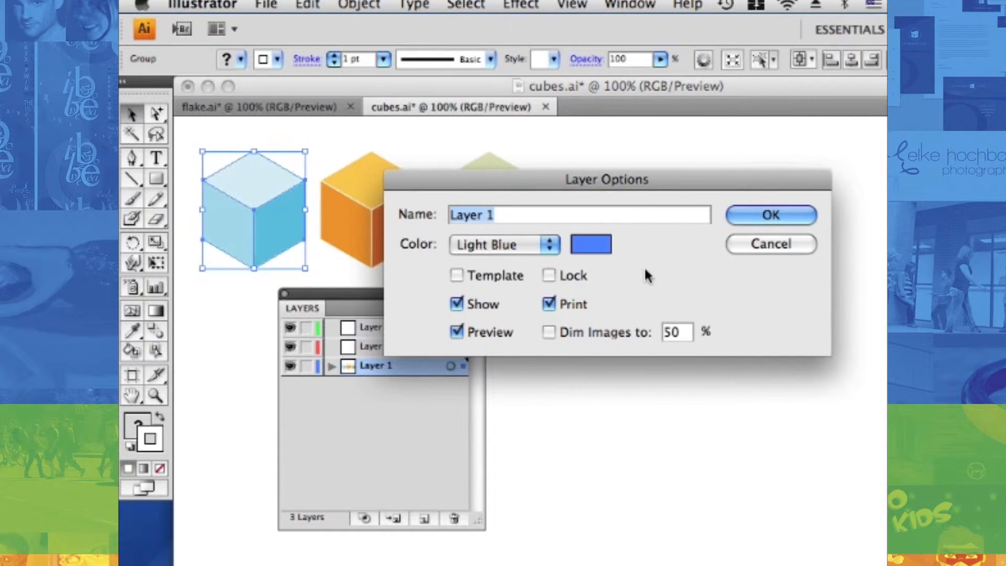
pyautogui.moveTo(658, 184); pyautogui.dragTo(596, 243)
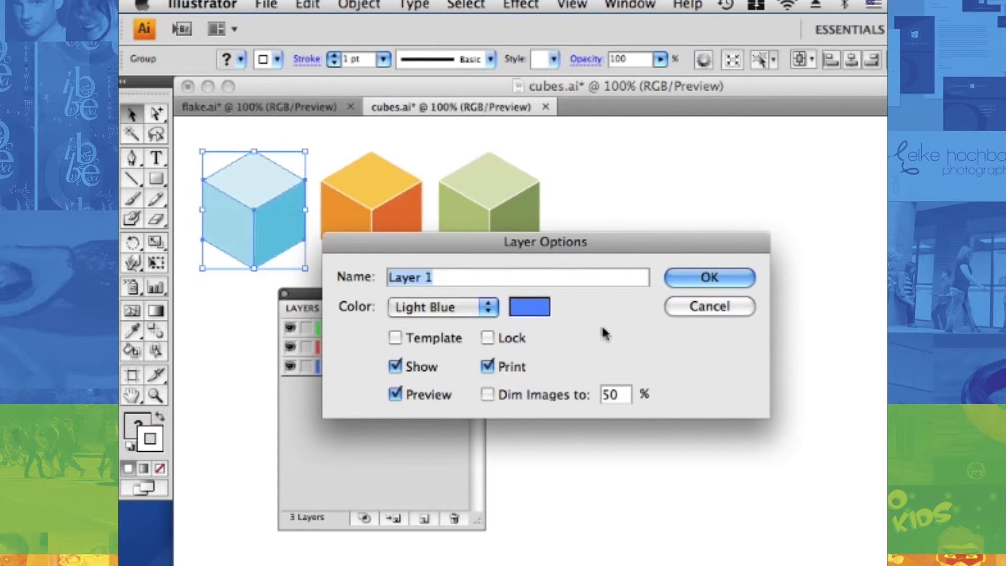
# Try the Lock and Template options for Layer 1, turning each one on and back off
pyautogui.click(488, 338)
pyautogui.click(487, 338)
pyautogui.click(395, 338)
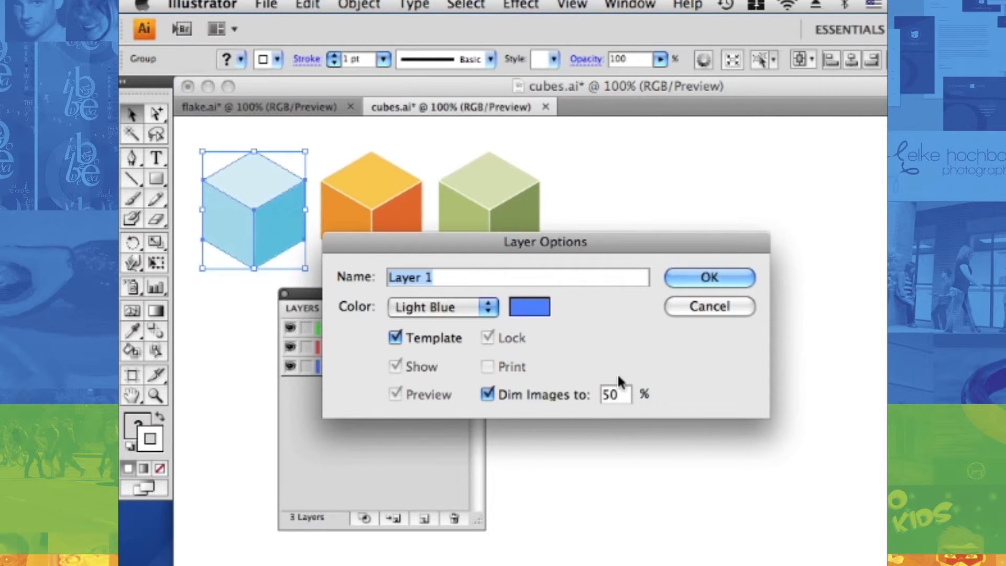
pyautogui.click(395, 339)
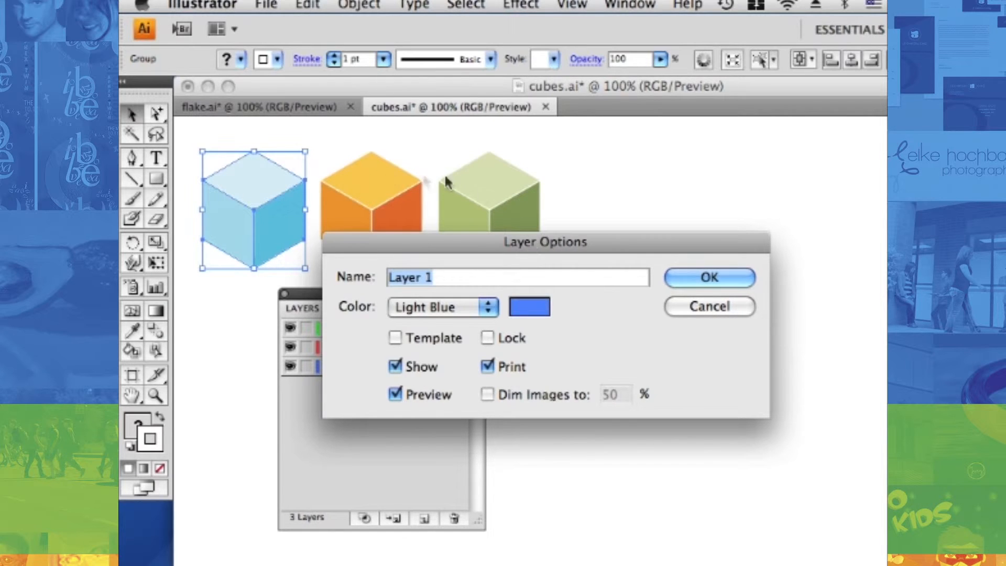
# Switch Layer 1 to outline display by disabling its Preview option, and return the layer to preview display
pyautogui.click(395, 394)
pyautogui.click(693, 277)
pyautogui.click(573, 273)
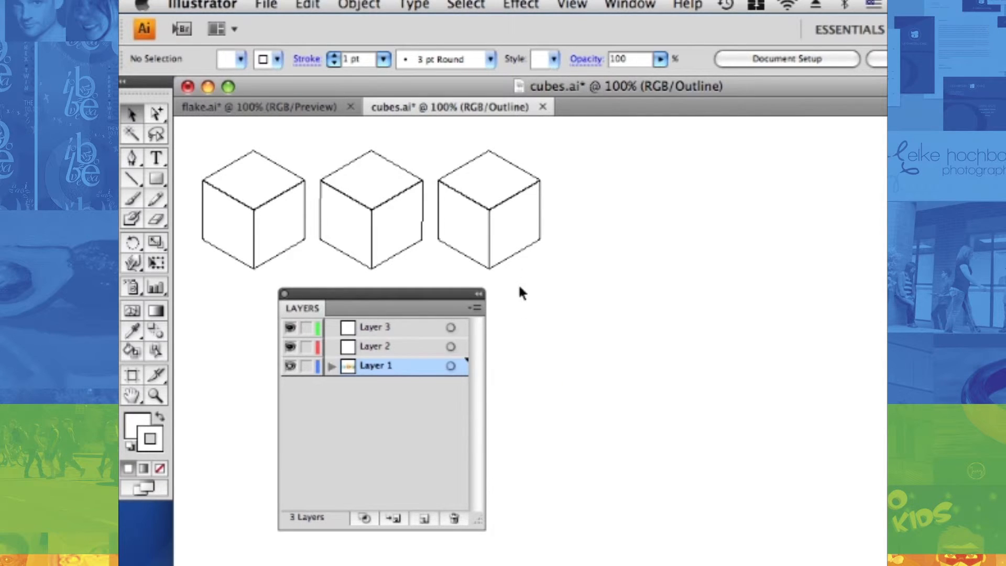
pyautogui.click(580, 5)
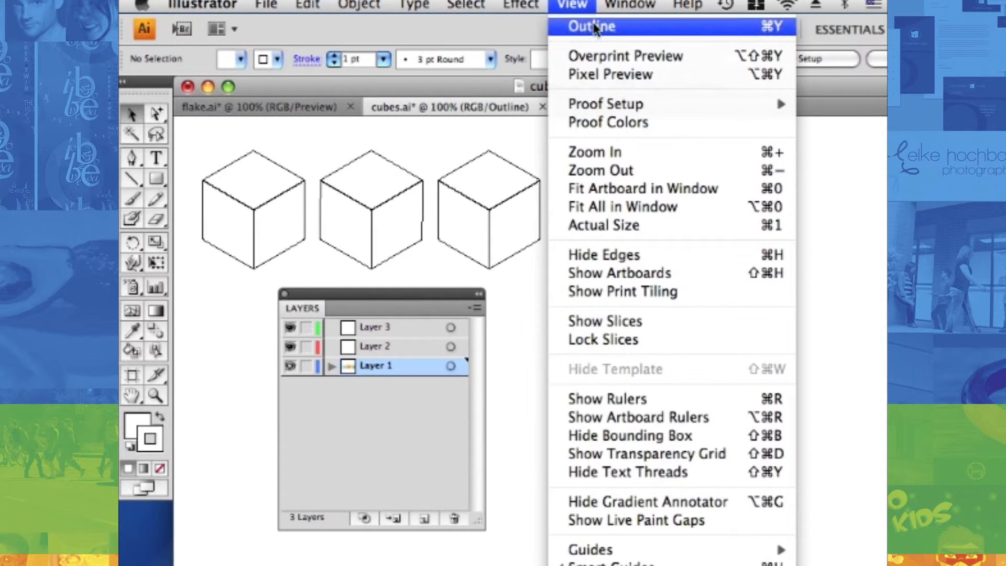
pyautogui.click(366, 420)
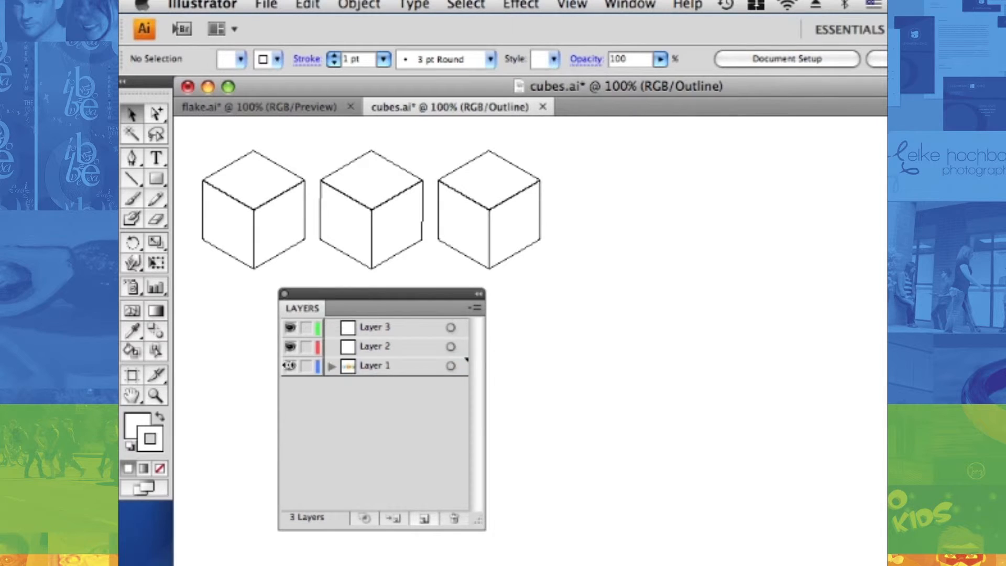
pyautogui.keyDown('super'); pyautogui.click(289, 367); pyautogui.keyUp('super')
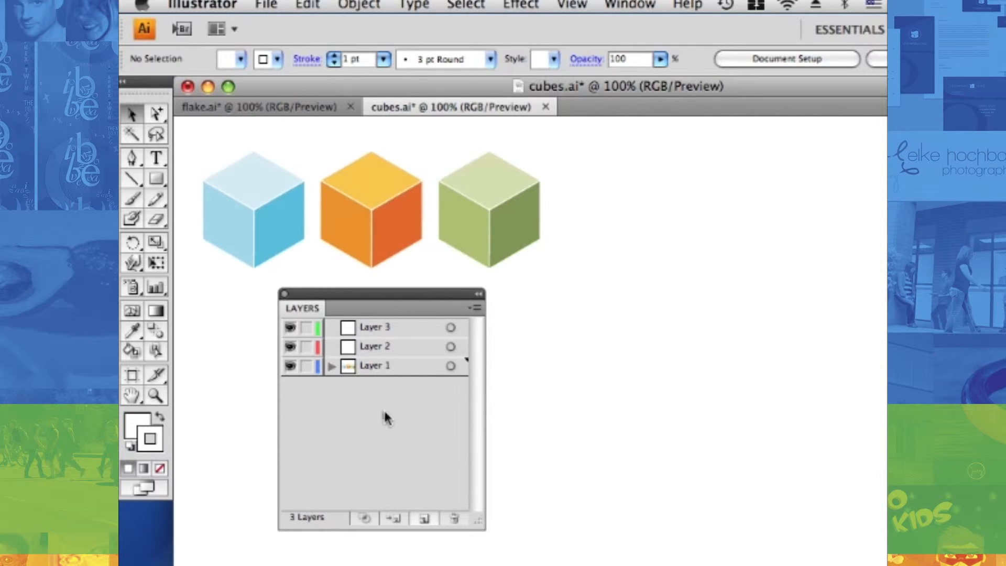
# Expand Layer 1 and the blue cube's group, and move the cube's left face path to Layer 2
pyautogui.click(331, 366)
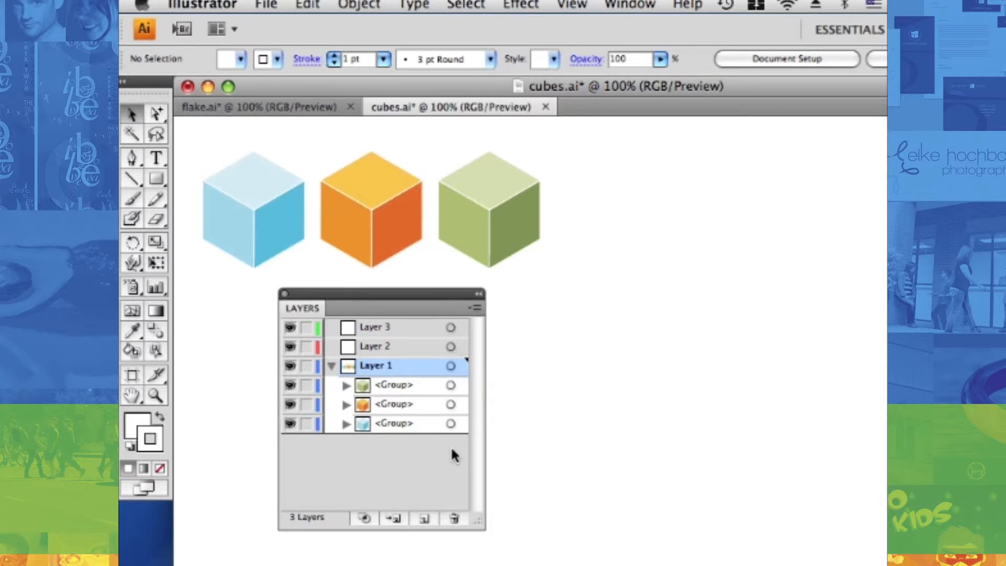
pyautogui.click(346, 424)
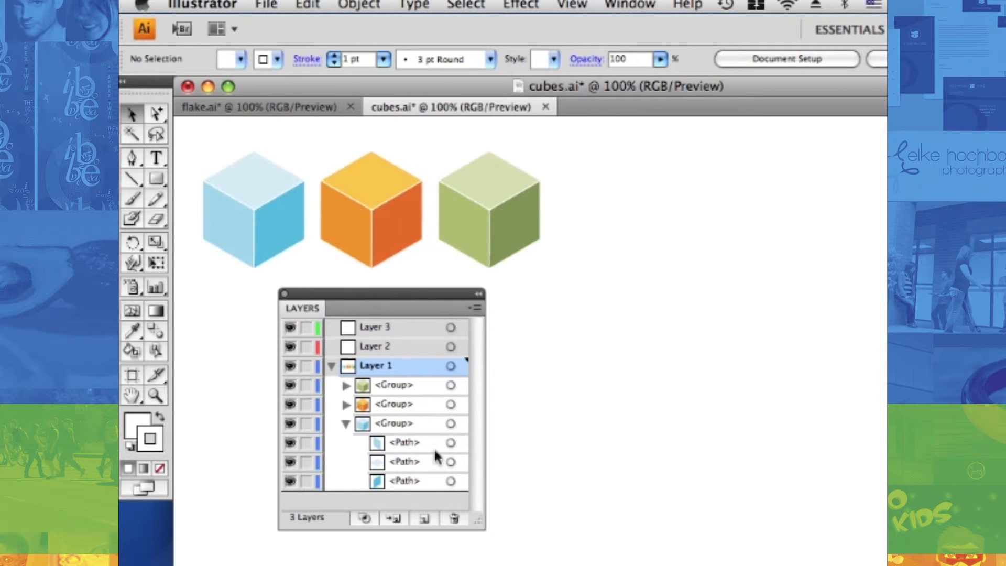
pyautogui.click(450, 444)
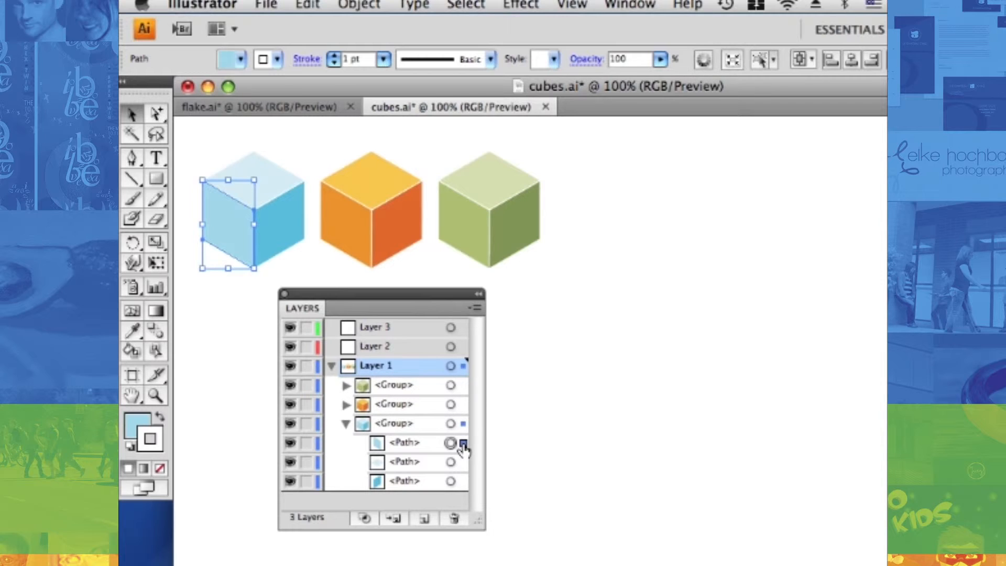
pyautogui.moveTo(463, 444); pyautogui.dragTo(464, 348)
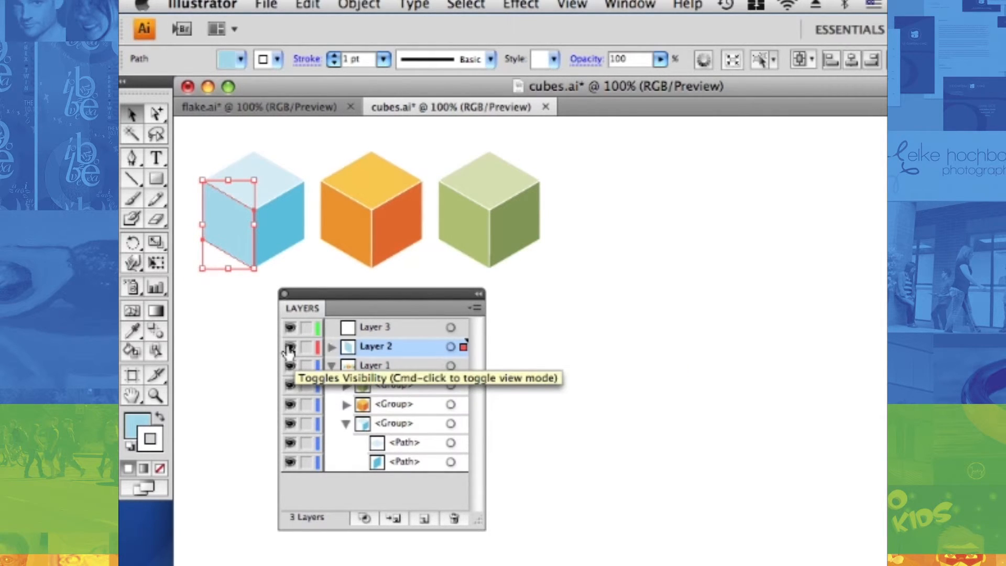
# Toggle the visibility of Layer 2 off and on to check which artwork it contains
pyautogui.click(289, 347)
pyautogui.click(290, 347)
pyautogui.click(289, 347)
pyautogui.click(290, 347)
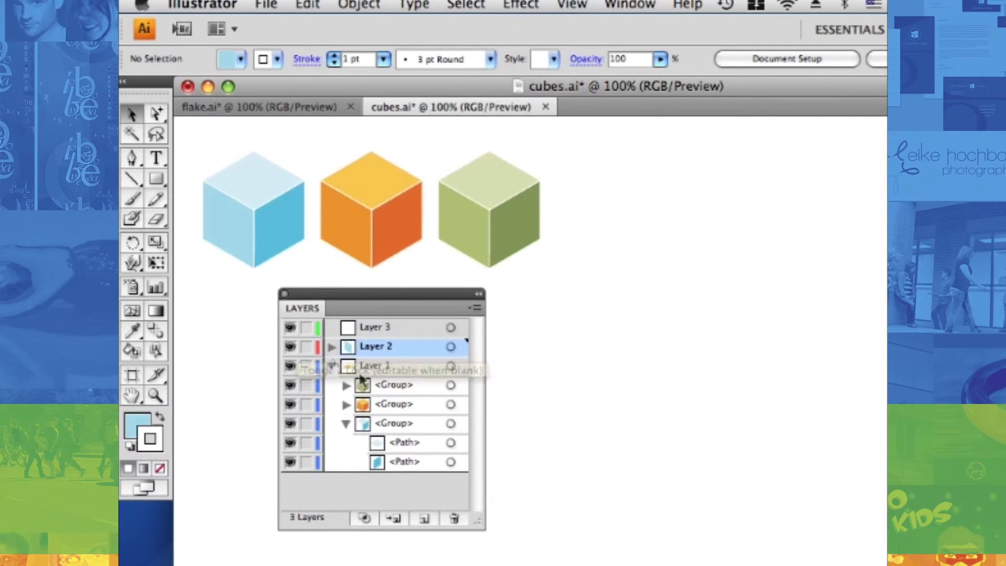
# Collapse the blue cube's group and move the whole group from Layer 1 to Layer 2
pyautogui.click(345, 424)
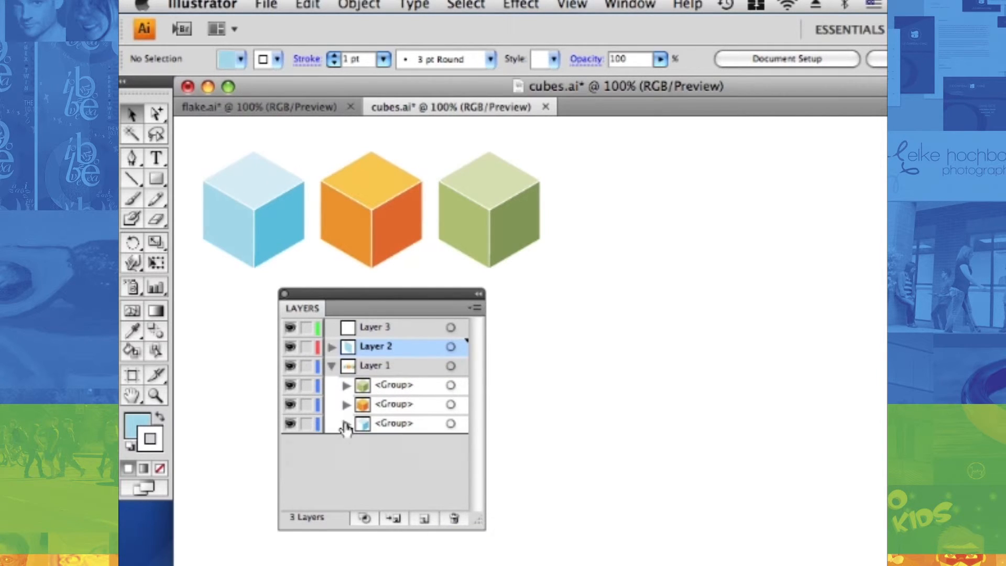
pyautogui.click(450, 424)
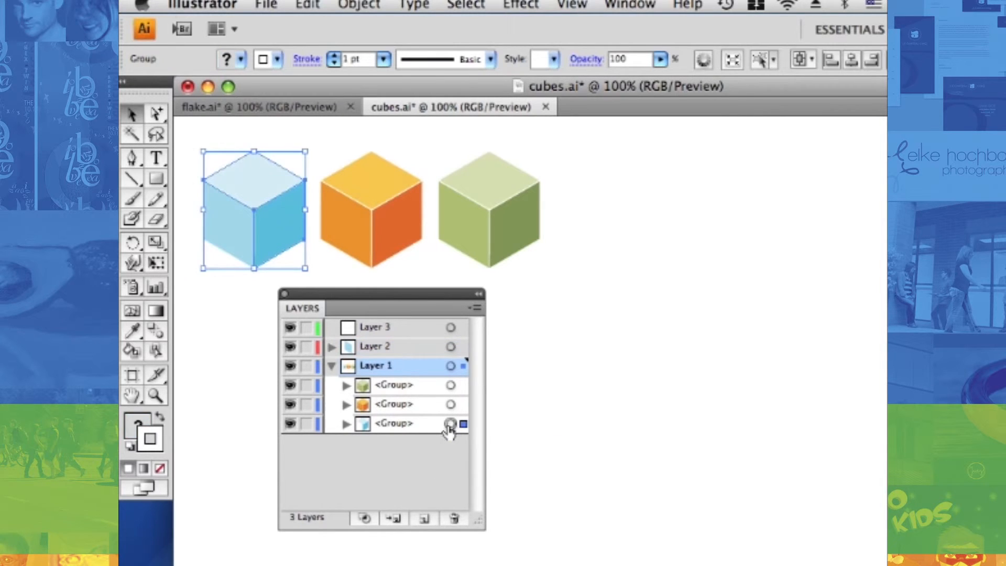
pyautogui.moveTo(462, 427); pyautogui.dragTo(463, 349)
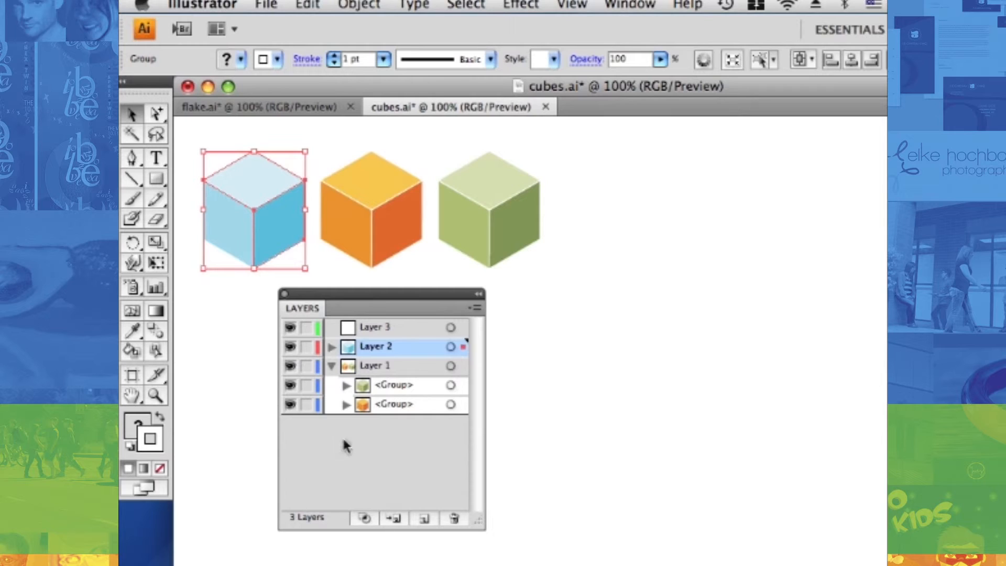
# Target Layer 2 as a whole and apply the Scribble effect with the Default settings and a 30° angle
pyautogui.click(451, 347)
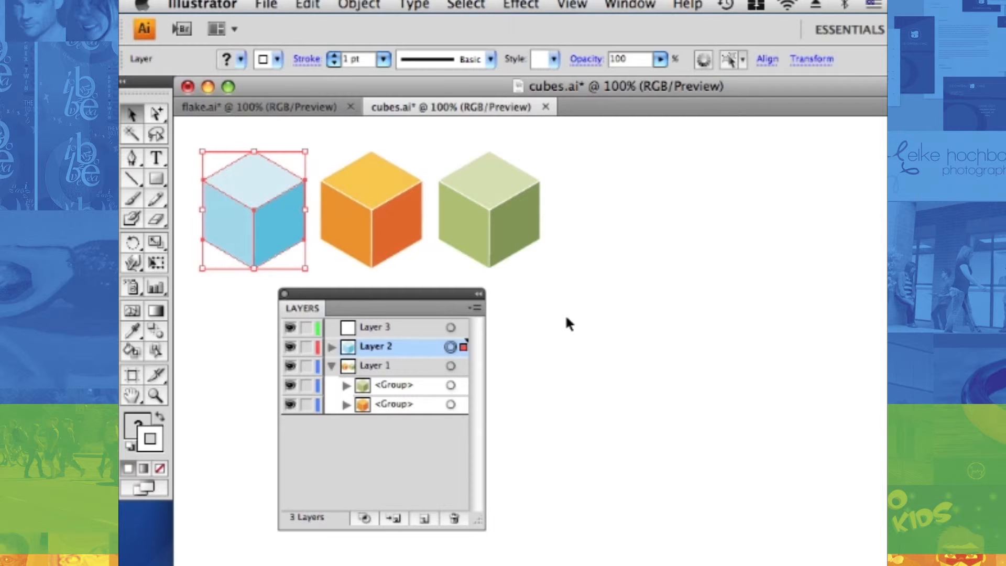
pyautogui.click(521, 5)
pyautogui.moveTo(596, 268)
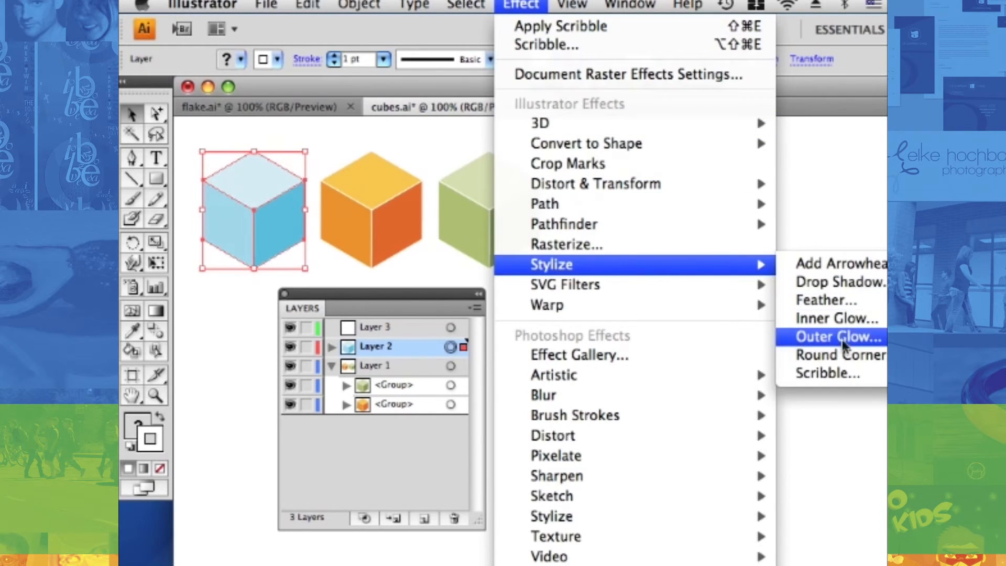
pyautogui.click(830, 373)
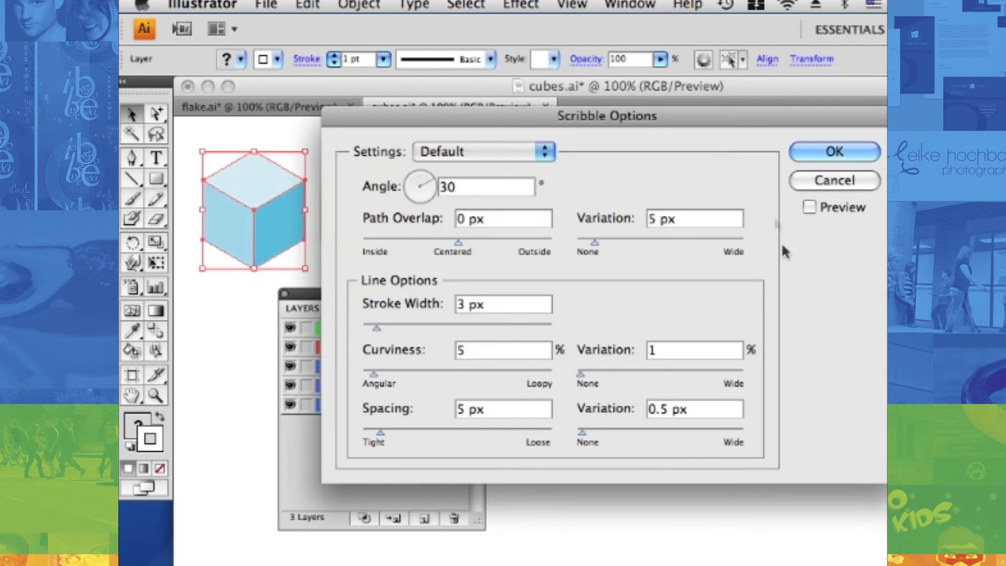
pyautogui.click(804, 150)
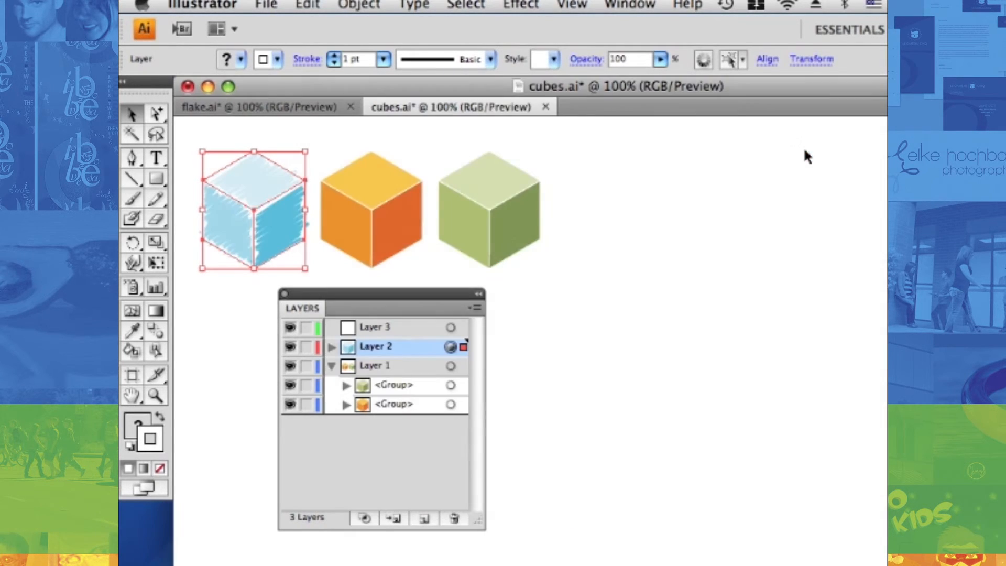
pyautogui.click(575, 277)
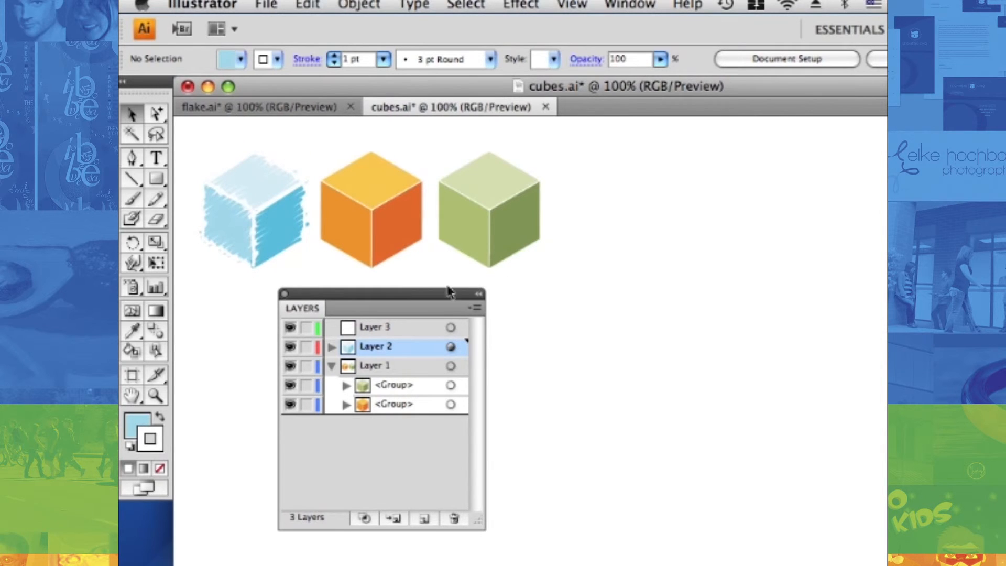
# Move the Layers panel aside and draw four rectangles of different proportions on Layer 2 in the space below the cubes
pyautogui.moveTo(389, 293); pyautogui.dragTo(558, 285)
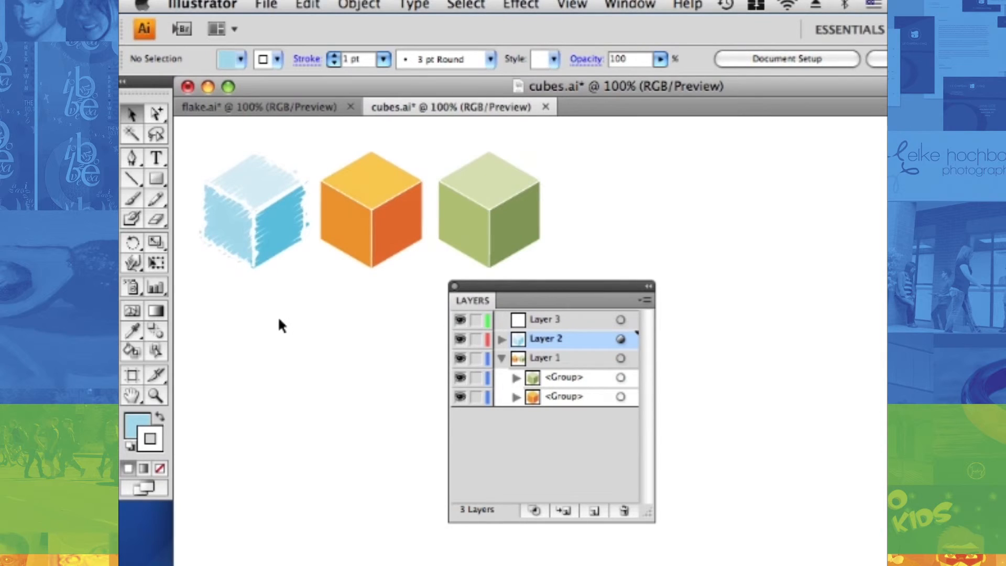
pyautogui.click(151, 241)
pyautogui.click(156, 175)
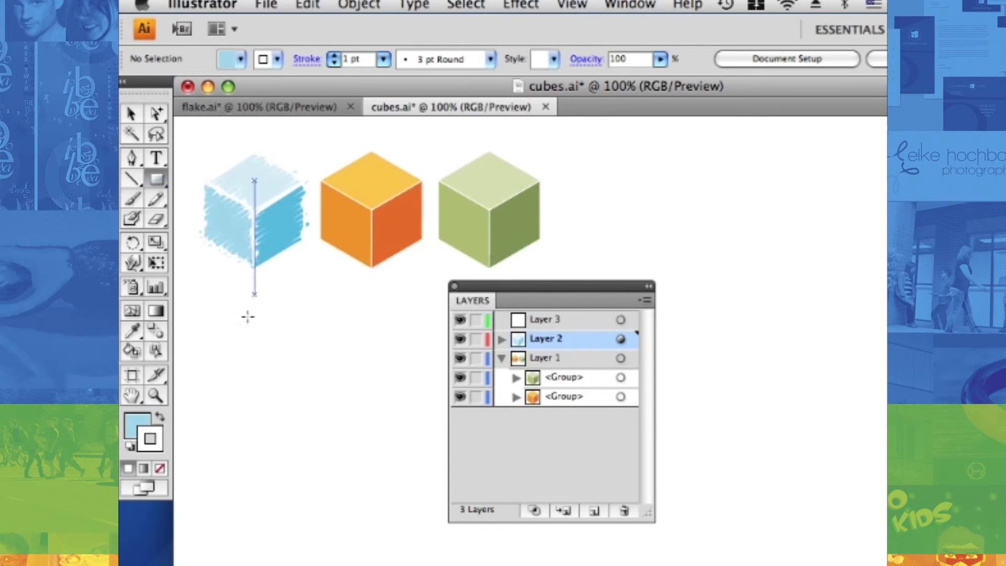
pyautogui.moveTo(204, 303); pyautogui.dragTo(294, 383)
pyautogui.moveTo(320, 295); pyautogui.dragTo(414, 359)
pyautogui.moveTo(224, 404)
pyautogui.mouseDown()
pyautogui.moveTo(338, 417)
pyautogui.moveTo(371, 442)
pyautogui.mouseUp()
pyautogui.moveTo(392, 374); pyautogui.dragTo(414, 443)
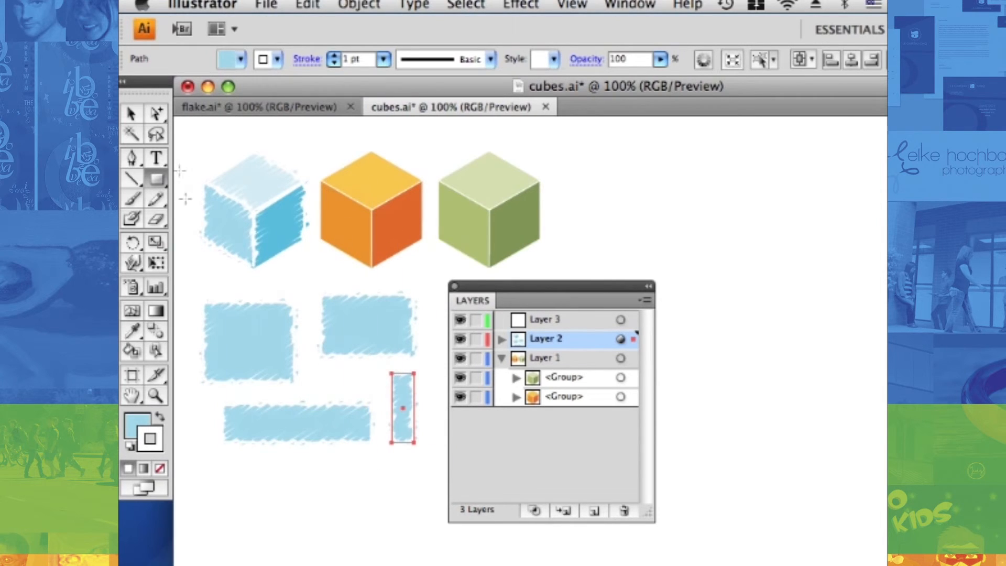
pyautogui.click(131, 113)
pyautogui.click(190, 132)
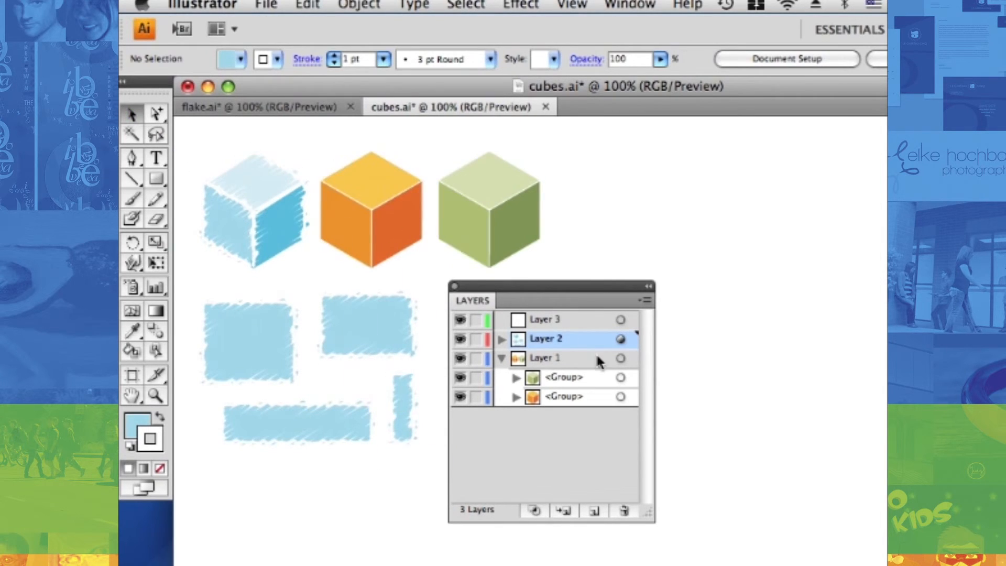
# Move the orange cube's group from Layer 1 to Layer 2
pyautogui.click(621, 397)
pyautogui.moveTo(634, 397); pyautogui.dragTo(634, 340)
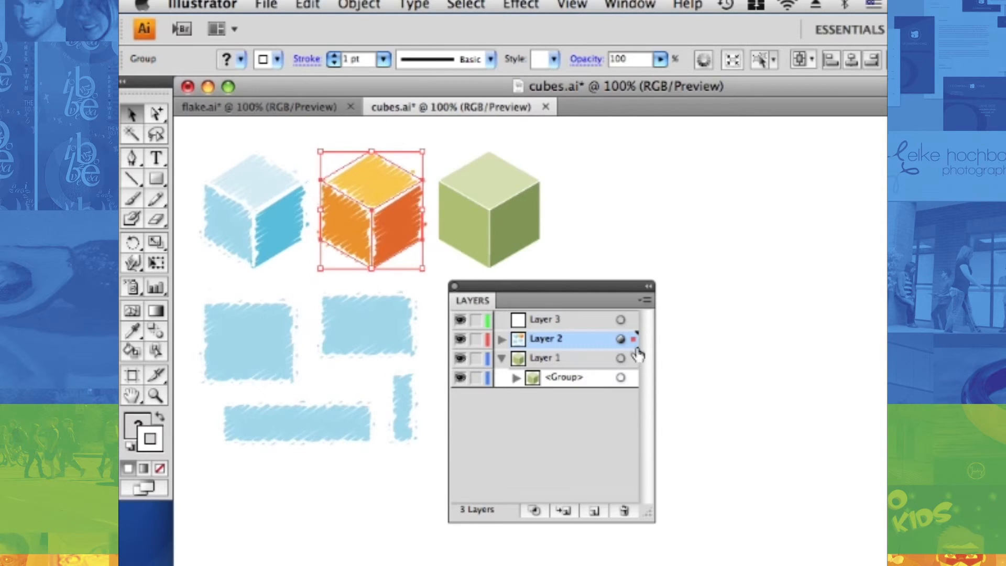
# Move the orange cube's group from Layer 2 back to Layer 1
pyautogui.moveTo(634, 347); pyautogui.dragTo(634, 370)
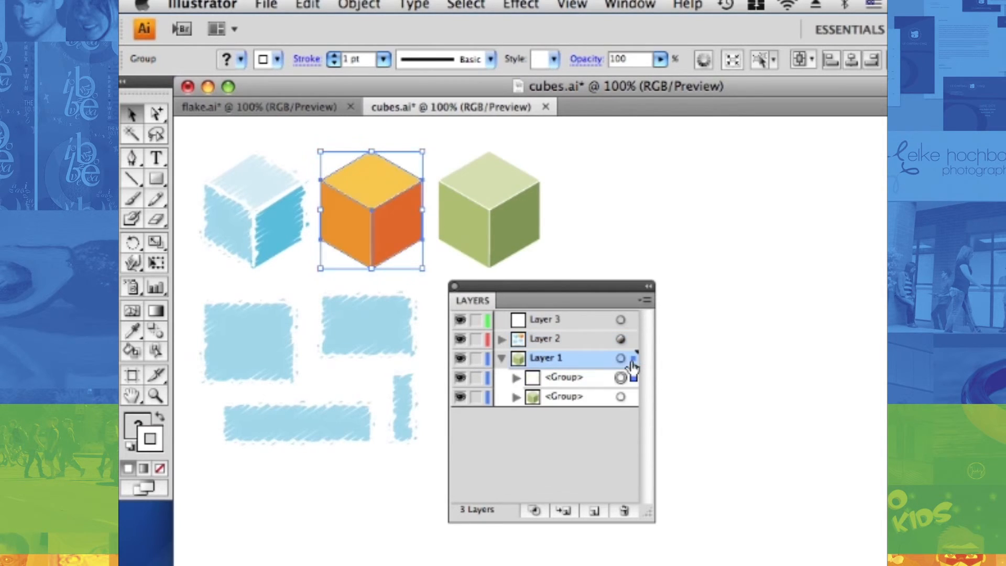
pyautogui.click(568, 454)
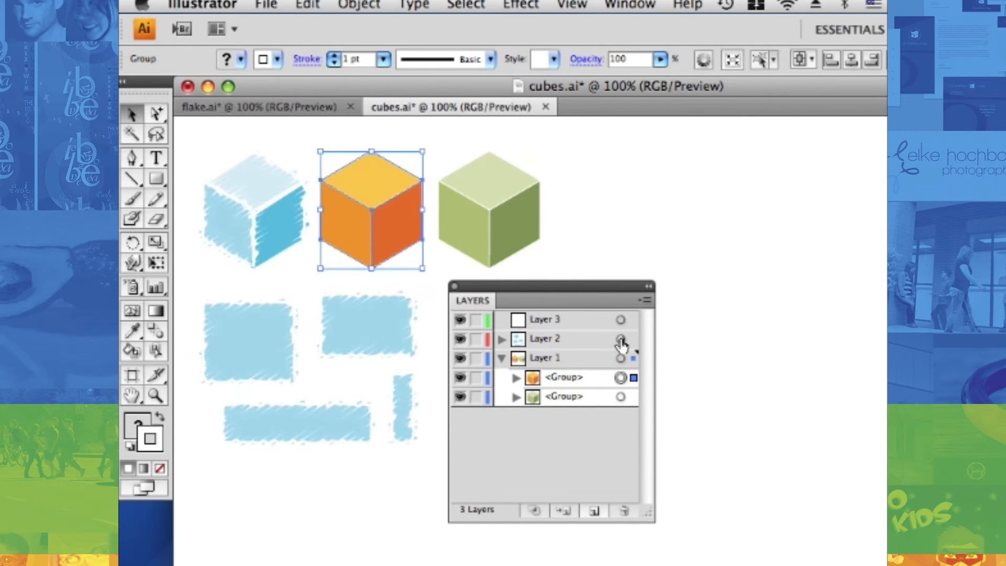
# Target Layer 2 as a whole and discard its Scribble appearance
pyautogui.click(620, 341)
pyautogui.moveTo(622, 341); pyautogui.dragTo(623, 511)
pyautogui.click(567, 442)
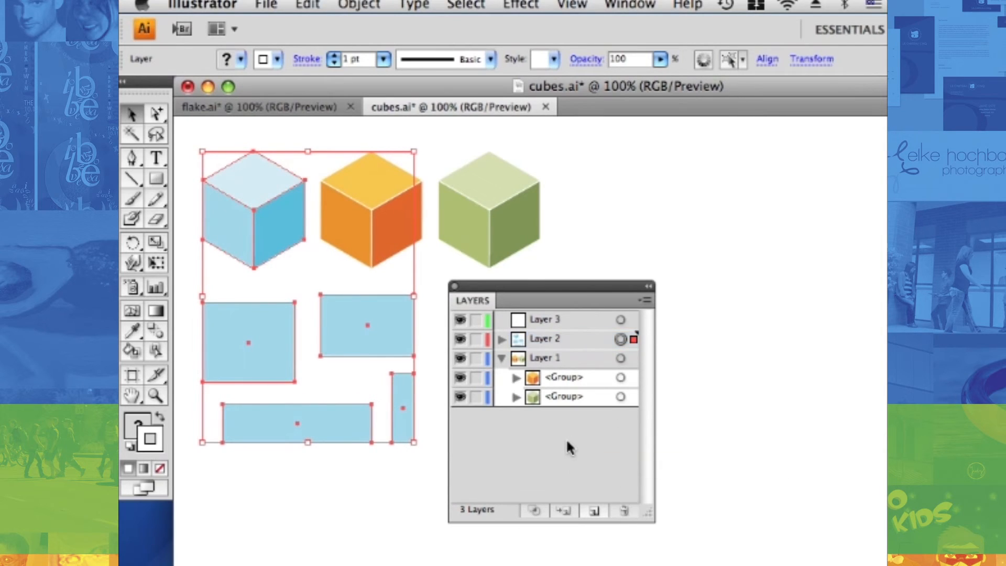
# Collapse Layer 1's contents and make Layer 2 the active layer
pyautogui.click(501, 359)
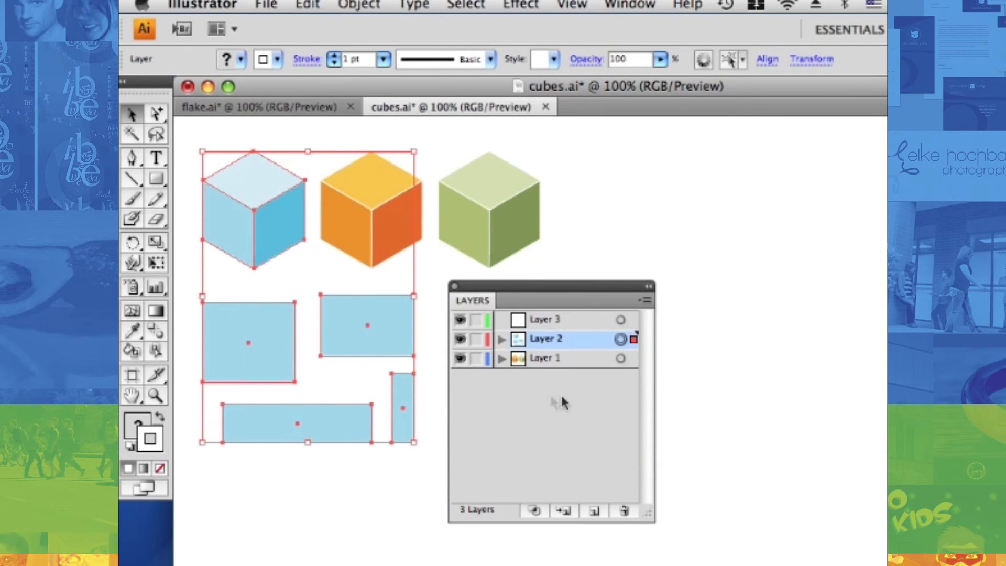
pyautogui.click(591, 393)
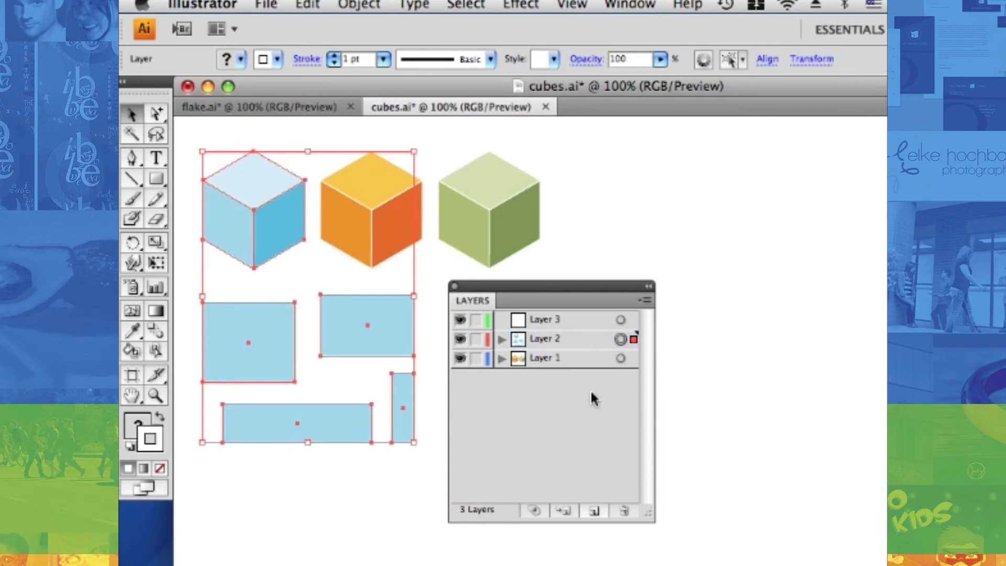
pyautogui.click(560, 337)
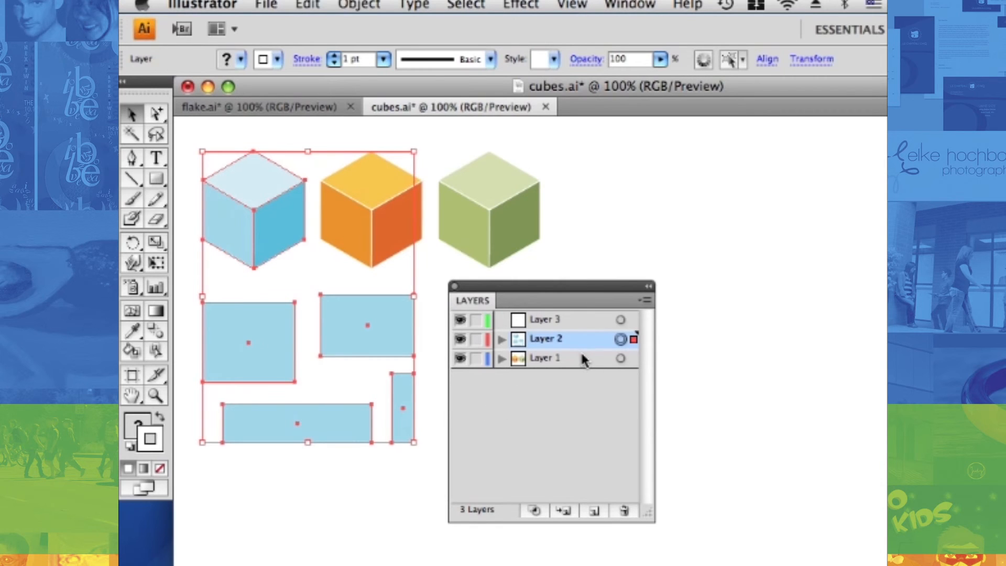
# Look over the layer commands available for Layer 2 without choosing one, keeping the Layers panel clear of the cubes
pyautogui.moveTo(614, 295); pyautogui.dragTo(427, 215)
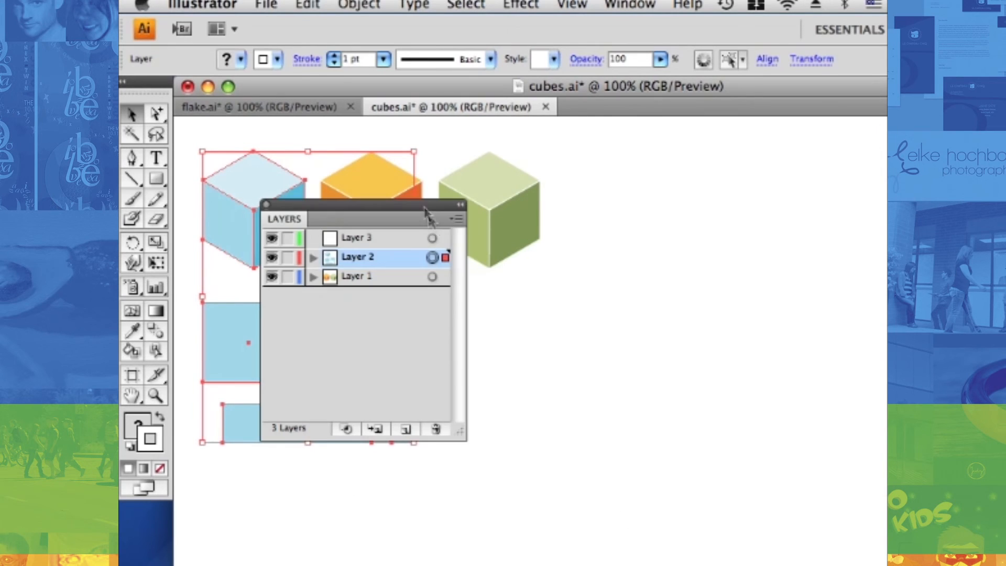
pyautogui.click(458, 219)
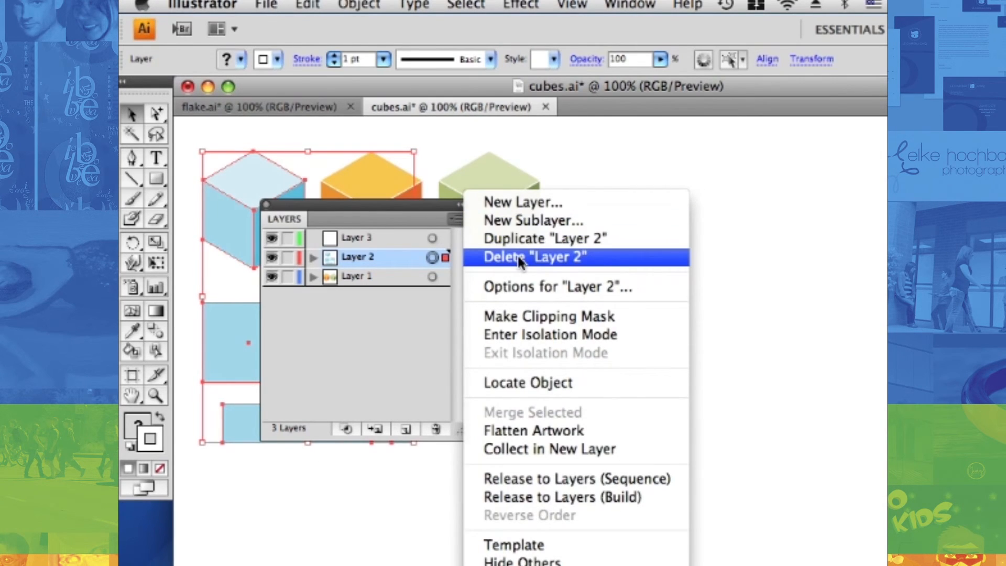
pyautogui.click(371, 352)
pyautogui.moveTo(344, 217); pyautogui.dragTo(528, 308)
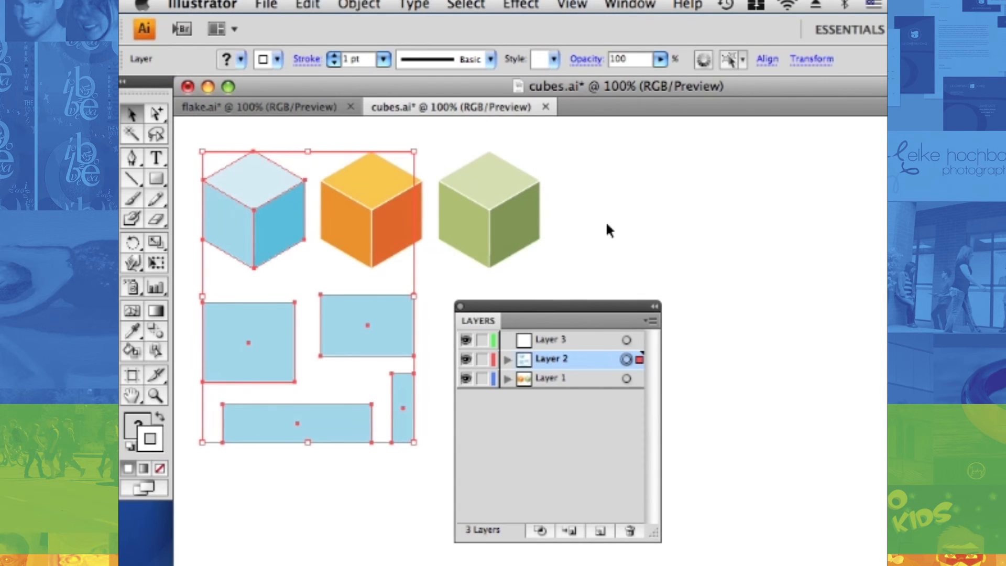